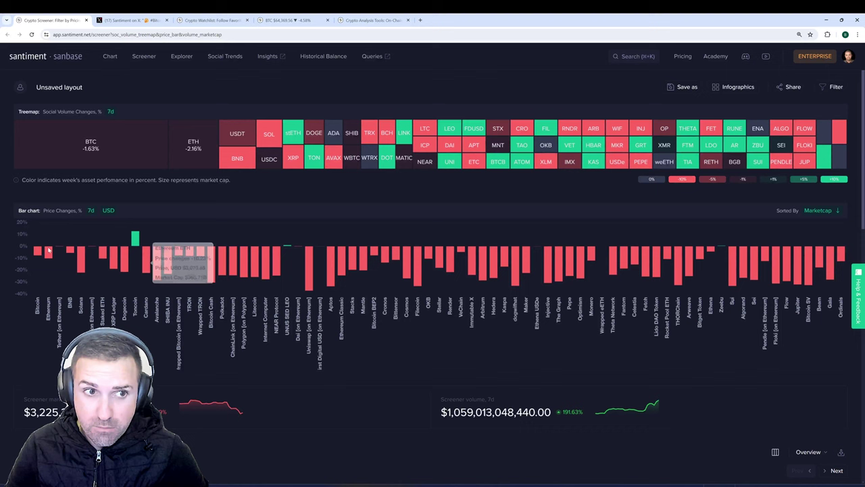
Step: Bring up Santiment's X poll on Bitcoin topping $73.7K before the halving (37% Yes, 63% No)
mouse_move(37, 252)
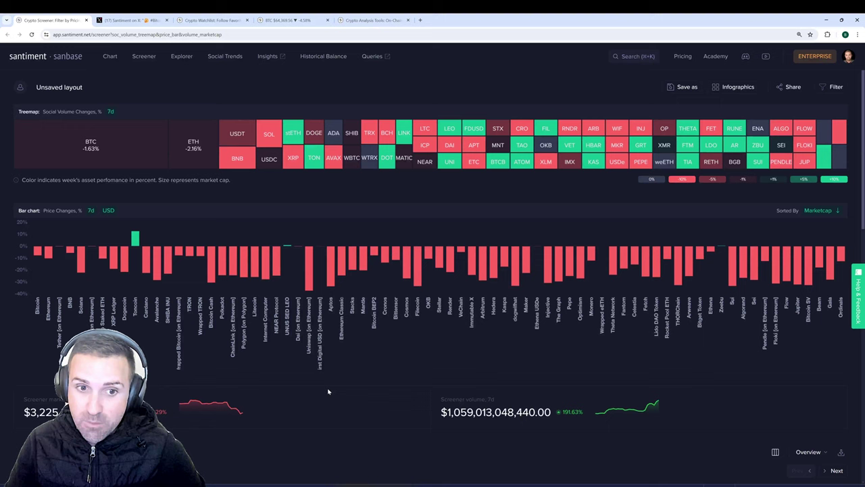
mouse_move(310, 273)
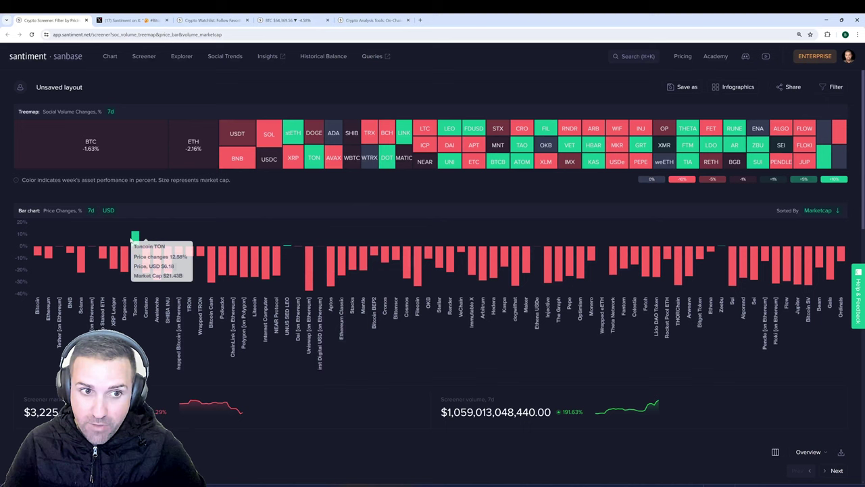
mouse_move(135, 235)
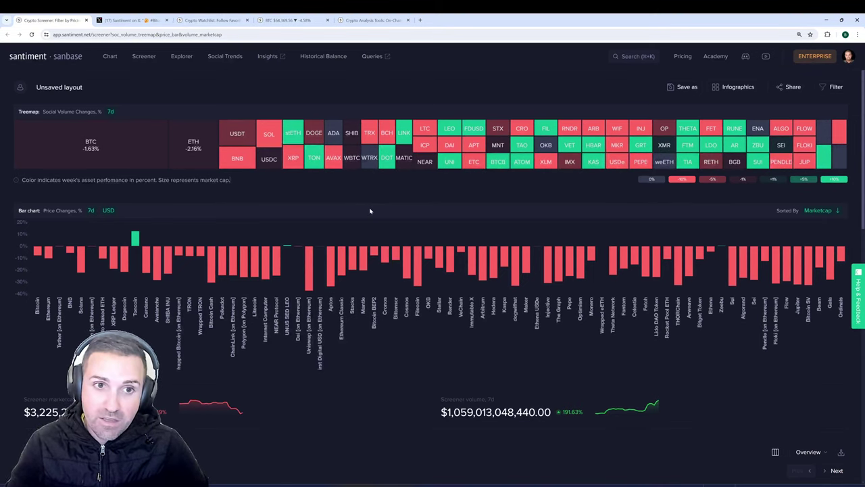
left_click(128, 20)
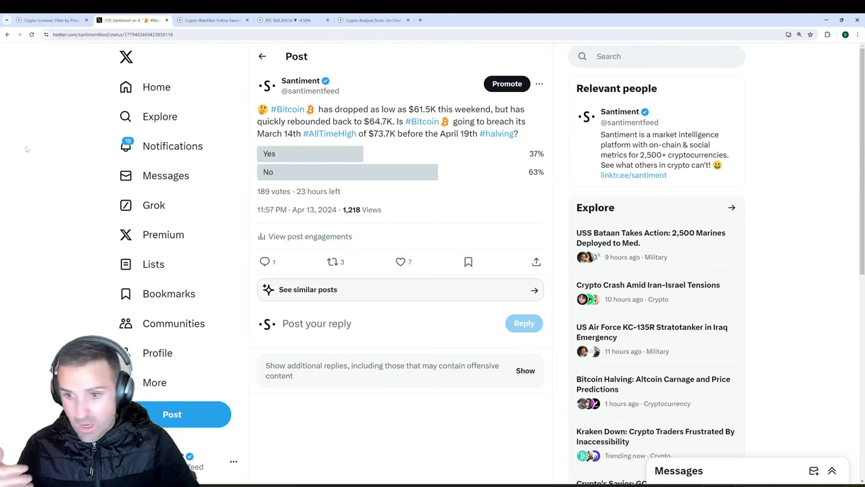
Step: Show the Crypto Watchlist page zoomed in, scrolled to My watchlists with 7-day cap changes
left_click(194, 20)
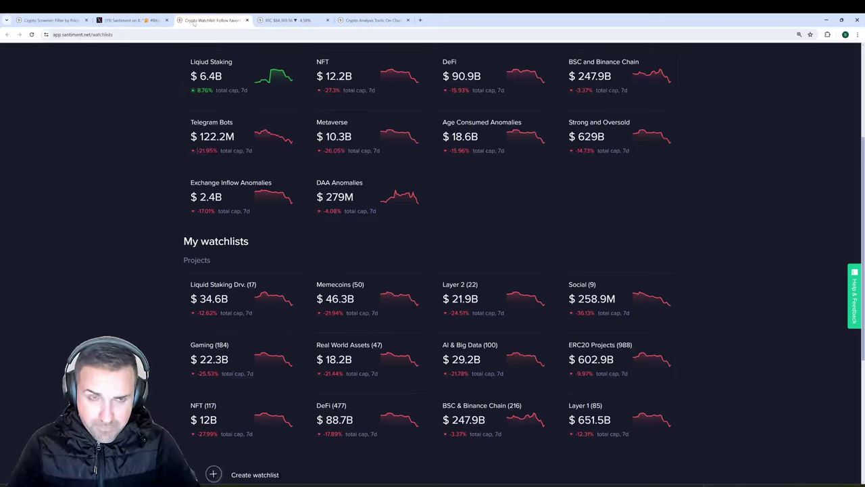
key("ctrl+plus")
key("ctrl+plus")
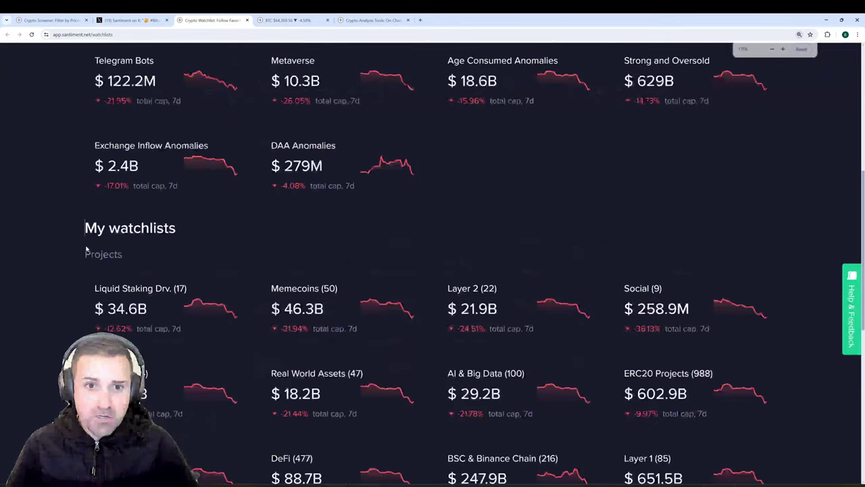
scroll(86, 248, "down", 2)
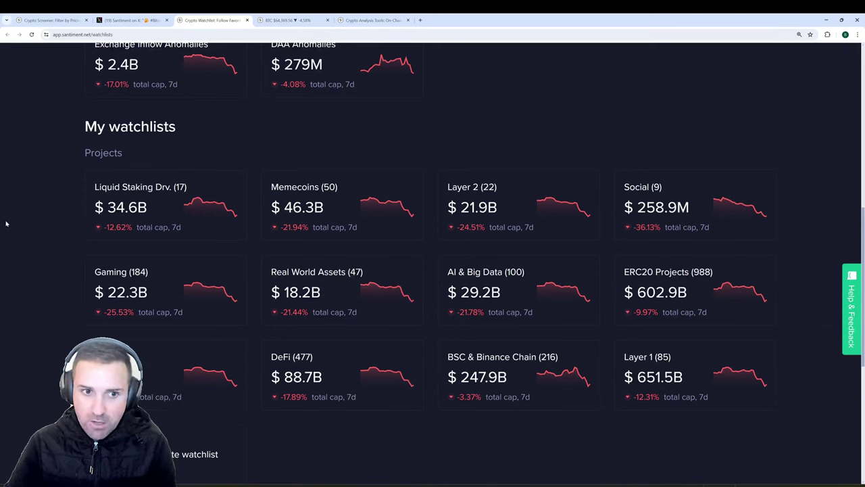
Step: Switch to the BTC chart layout and close the enlarged coin-holdings chart
left_click(267, 19)
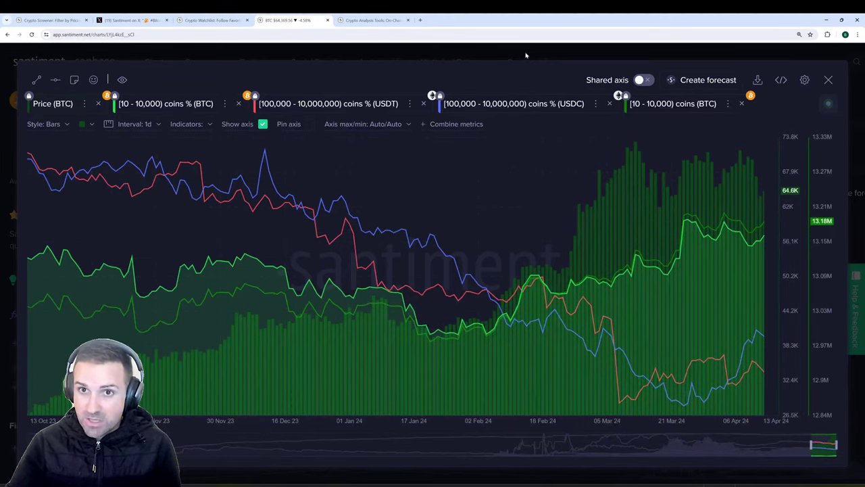
left_click(554, 53)
scroll(501, 223, "down", 5)
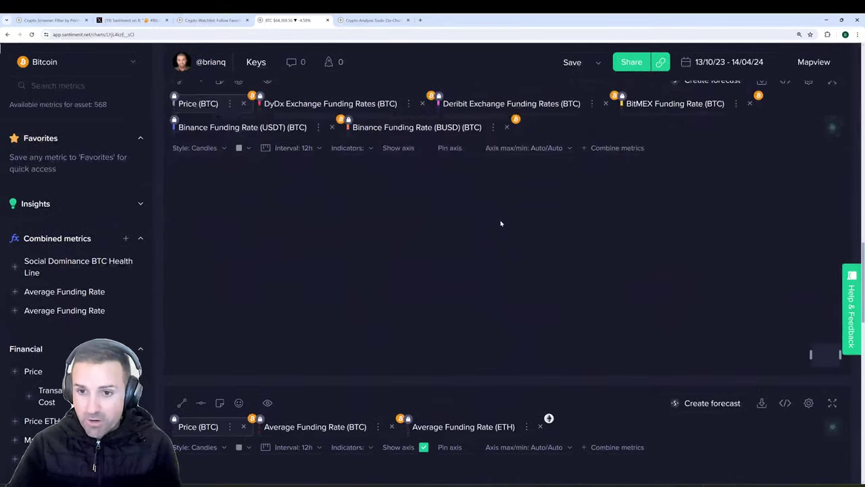
scroll(501, 223, "down", 5)
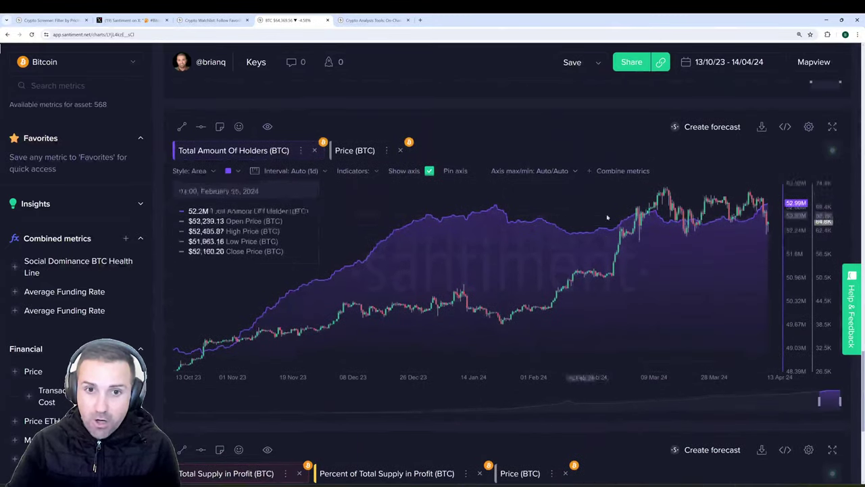
left_click(833, 127)
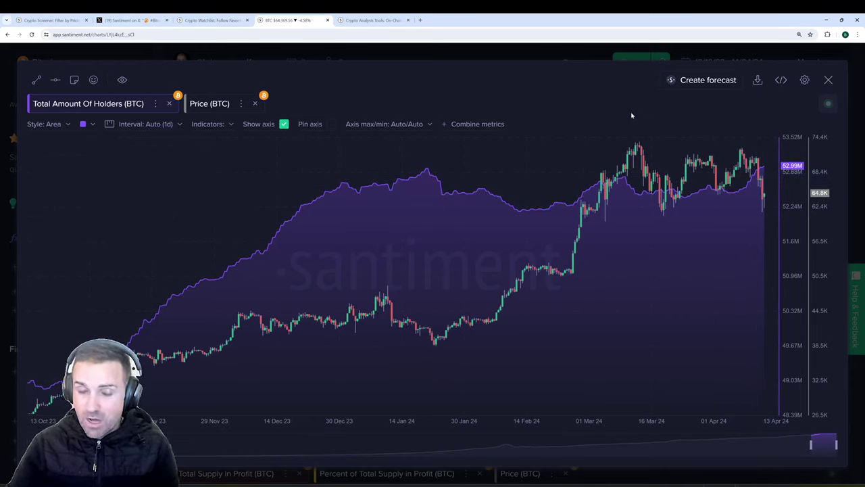
left_click(475, 52)
scroll(643, 149, "up", 15)
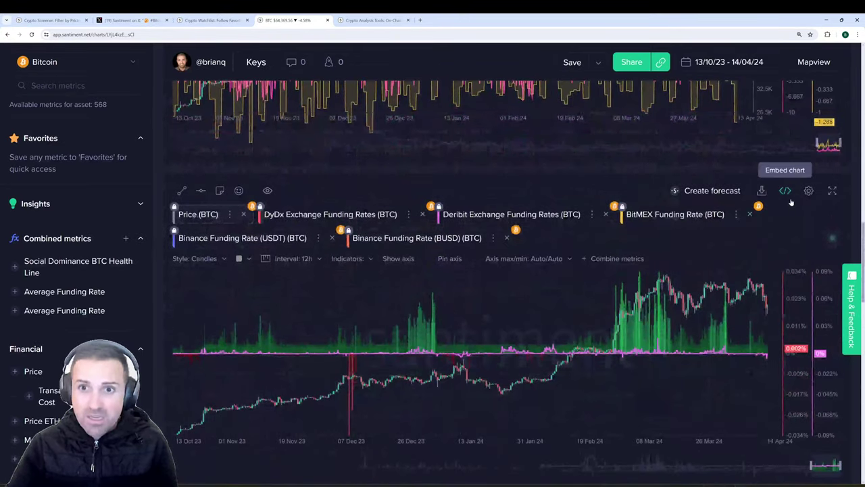
Step: Enlarge the BTC funding-rates chart overlaying price with DyDx, Deribit, BitMEX and Binance rates
left_click(834, 191)
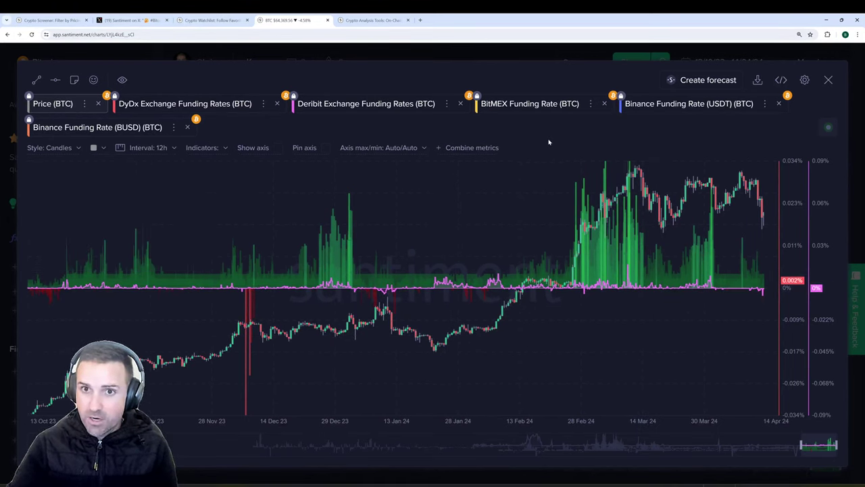
Step: Close the funding-rates chart and view Social Context results for 'war OR israel OR iran'
left_click(504, 51)
left_click(372, 20)
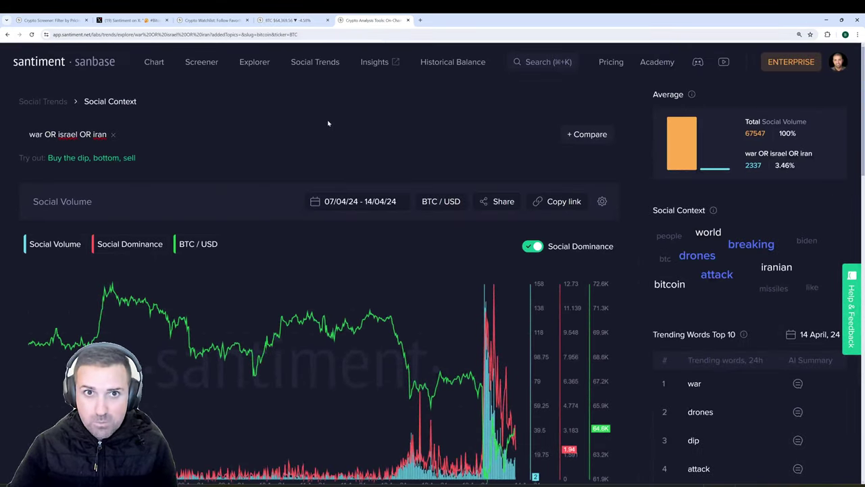
scroll(291, 123, "down", 1)
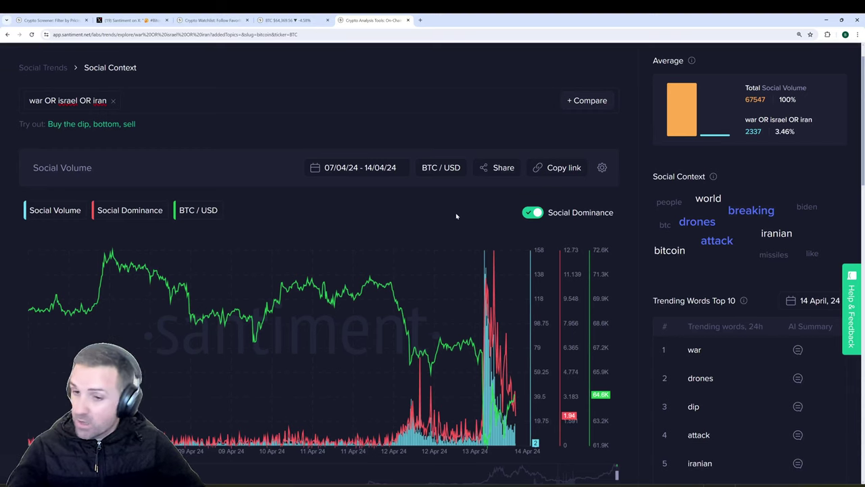
Step: Chart 'russia OR ukraine' social volume against BTC price for 07/01/22–14/04/22
left_click(114, 102)
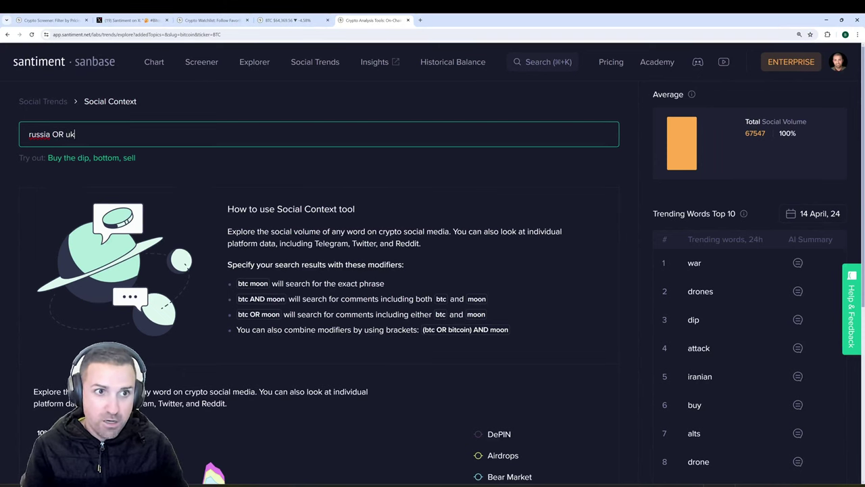
key("Return")
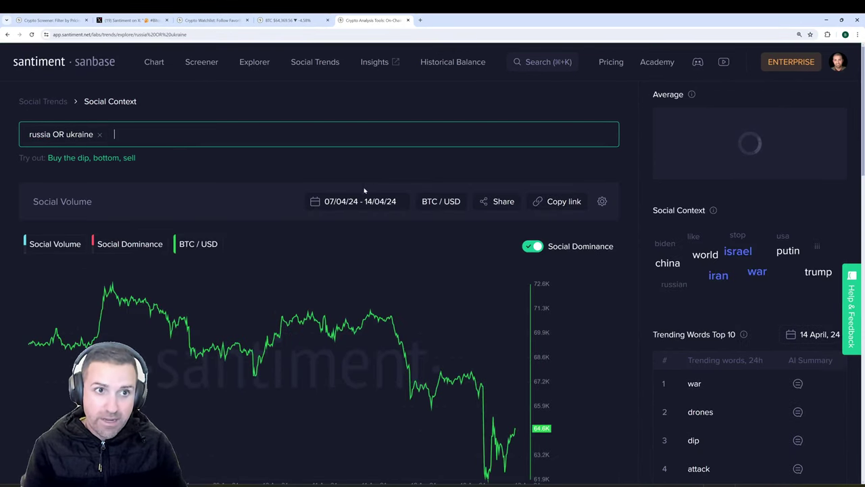
left_click(353, 203)
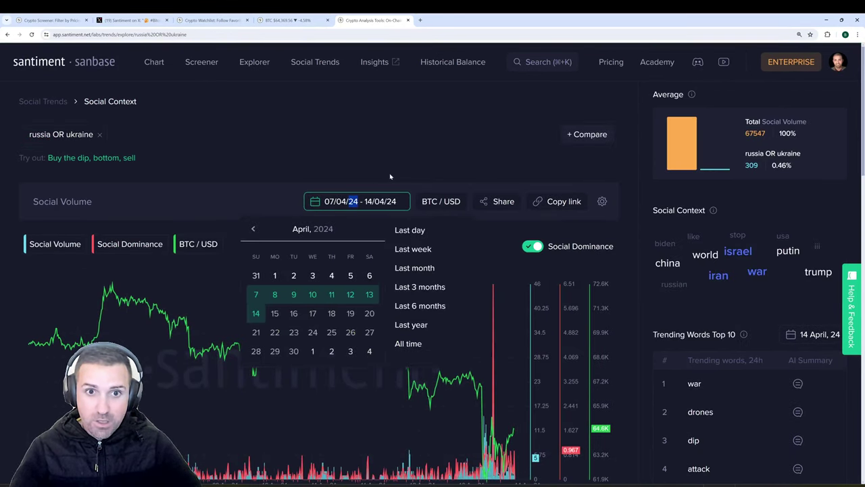
type("01/")
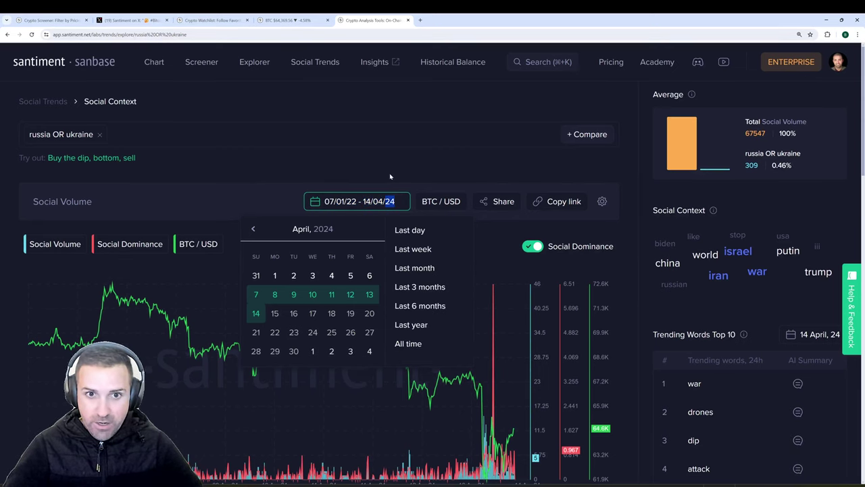
type("22")
key("Return")
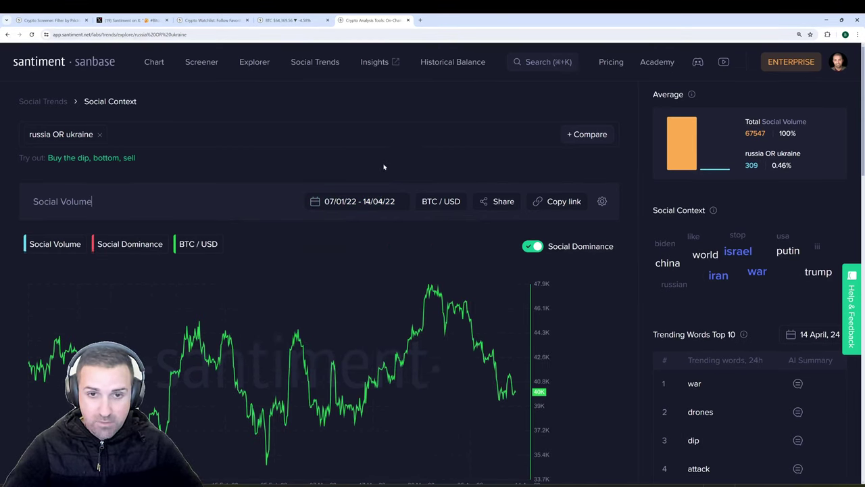
scroll(292, 153, "down", 1)
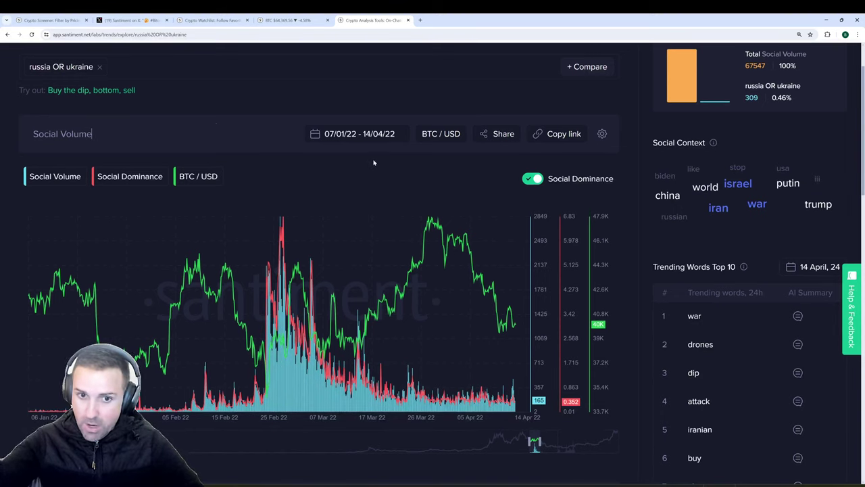
scroll(373, 162, "up", 1)
Step: Replace the 'russia OR ukraine' search with 'palestine'
left_click(99, 102)
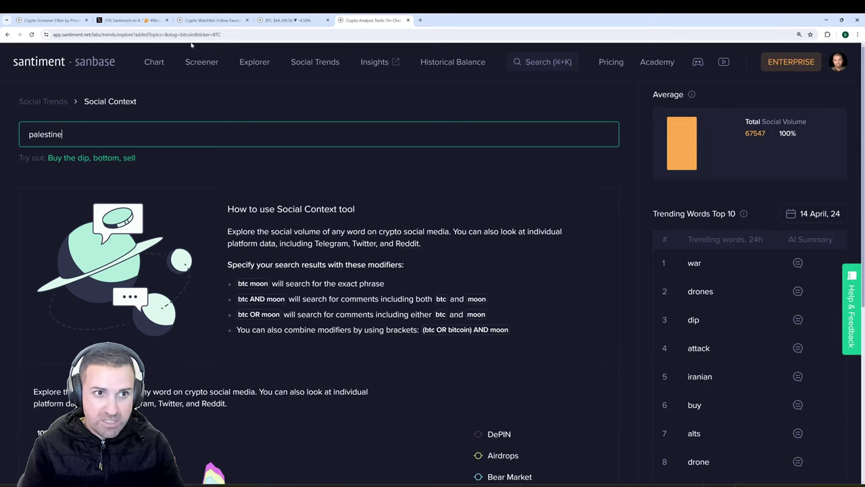
type("palestine")
key("Return")
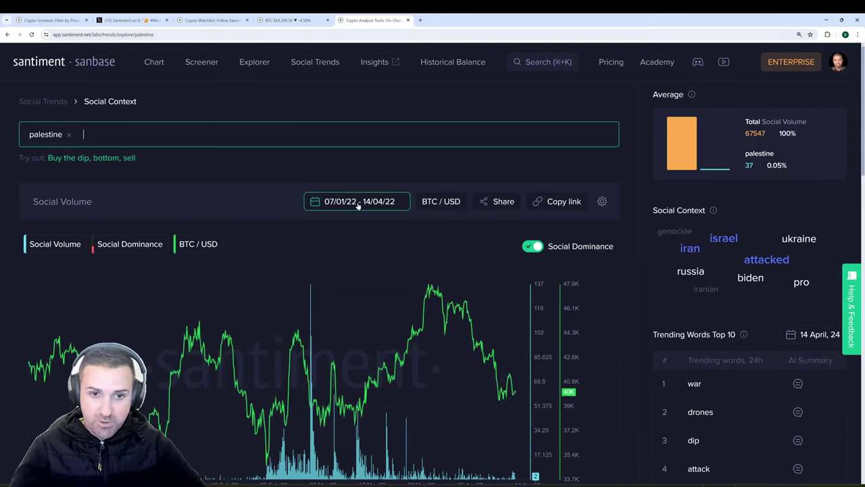
Step: Set the chart date range to 07/07/23 – 14/11/23
left_click(358, 205)
type("23")
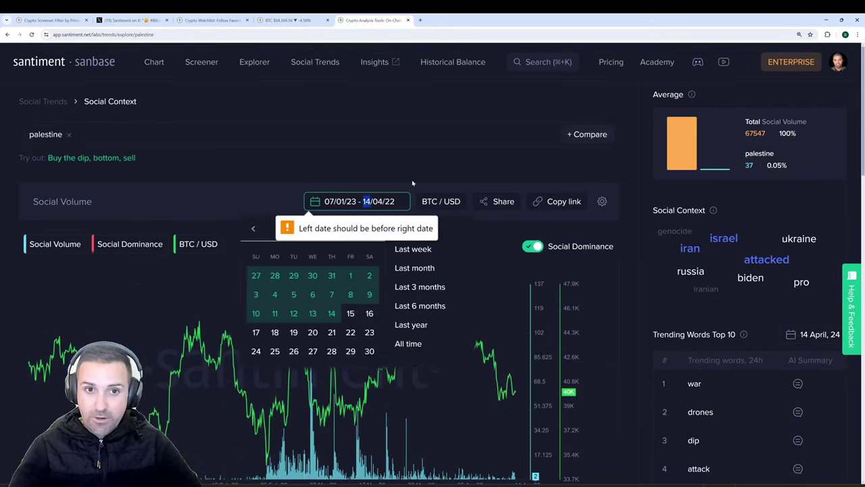
key("Right")
key("Right")
key("Left")
key("Left")
key("Left")
key("Left")
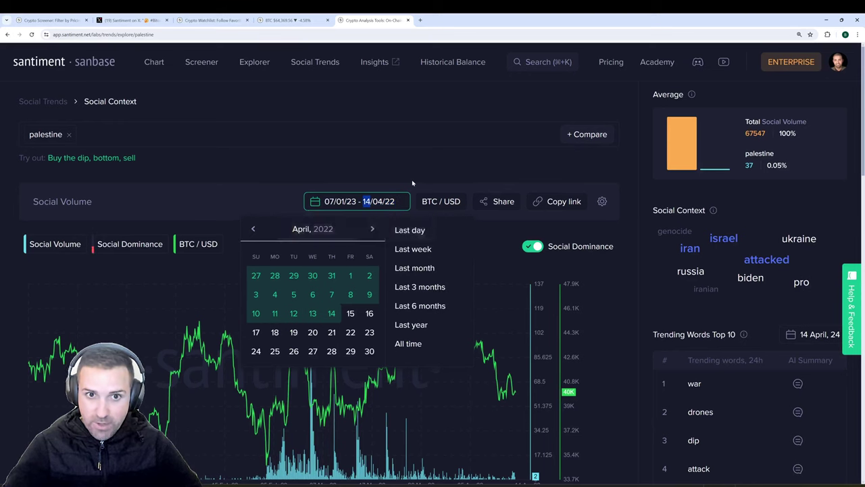
type("0")
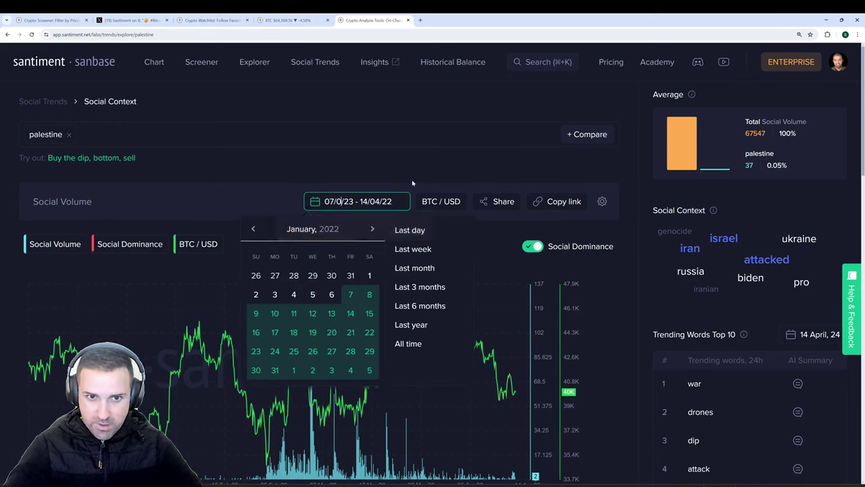
type("7")
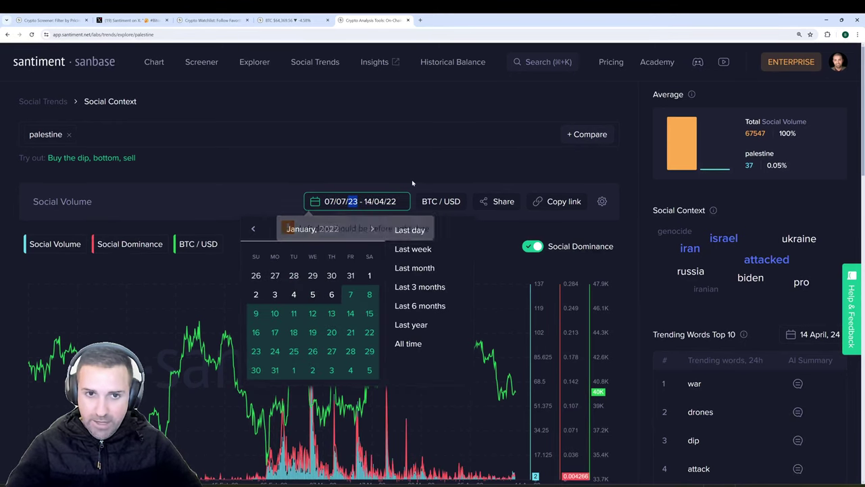
key("Right")
key("Right")
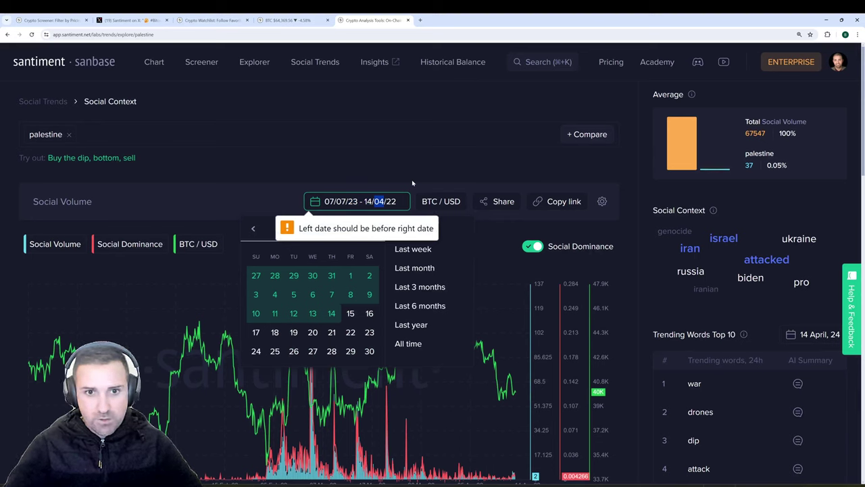
type("10/23")
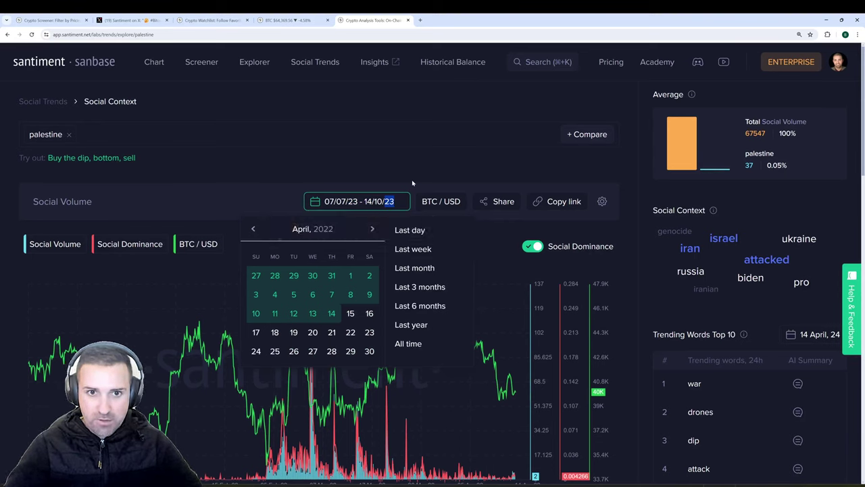
key("Left")
type("11")
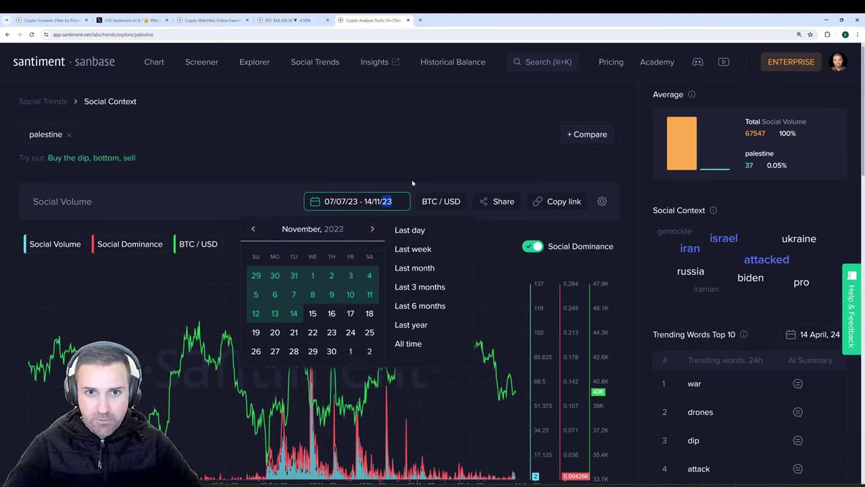
left_click(390, 165)
Step: Review the palestine chart, then return to the 'BTC $64,369.56' chart page
scroll(379, 237, "down", 1)
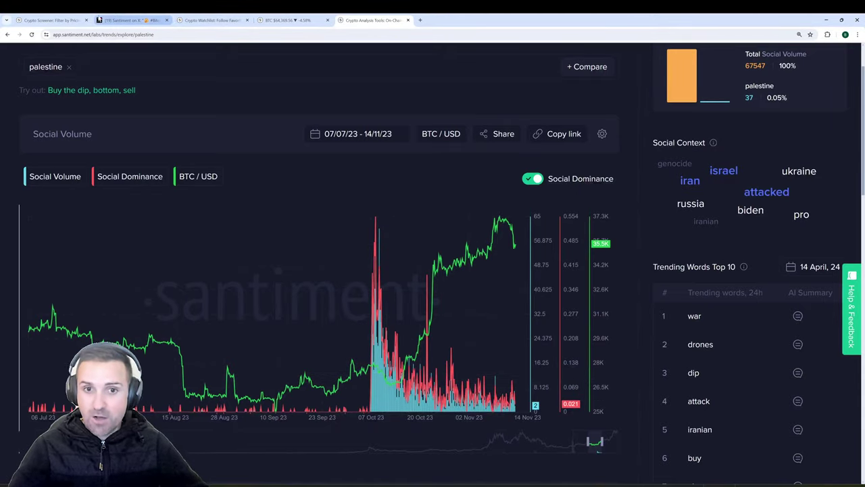
left_click(284, 20)
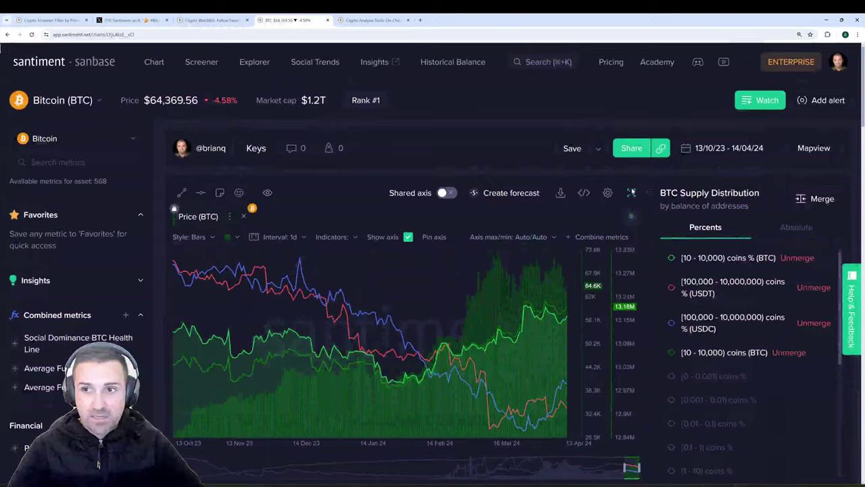
Step: Expand the BTC price and coin-holder distribution chart to full window
left_click(631, 193)
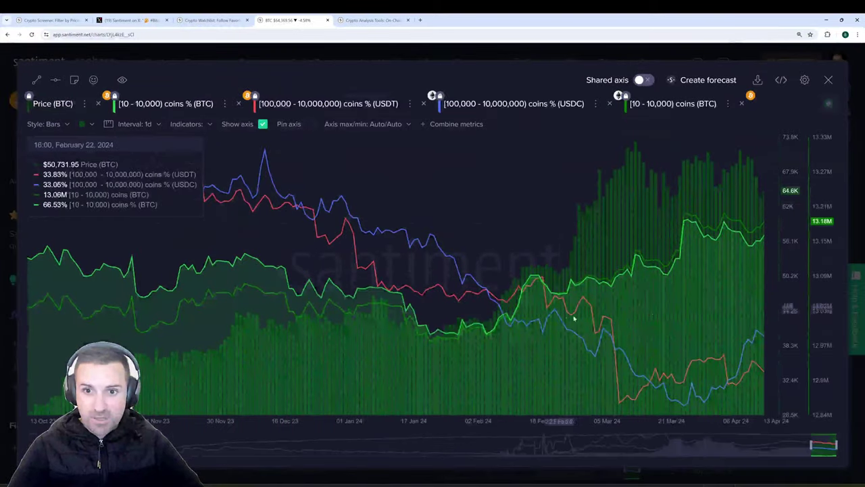